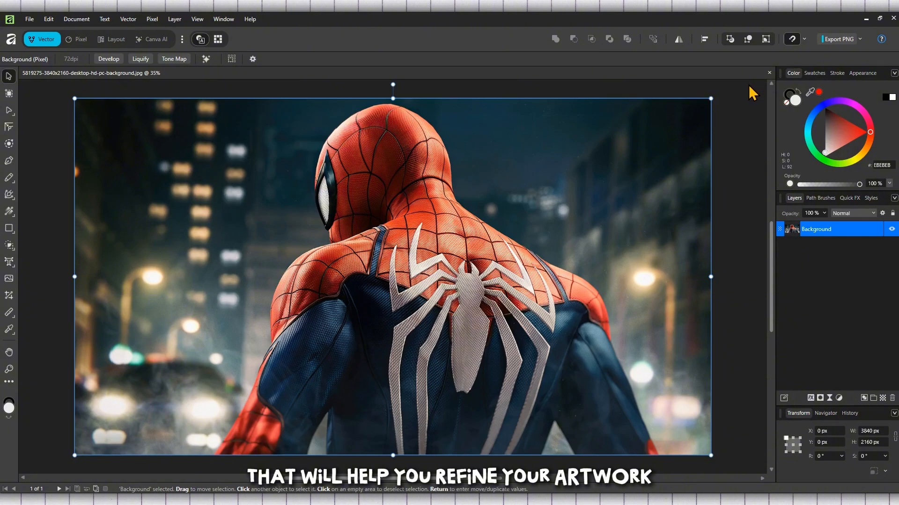
Step: Close the open Spider-Man photo document from its tab
left_click(769, 73)
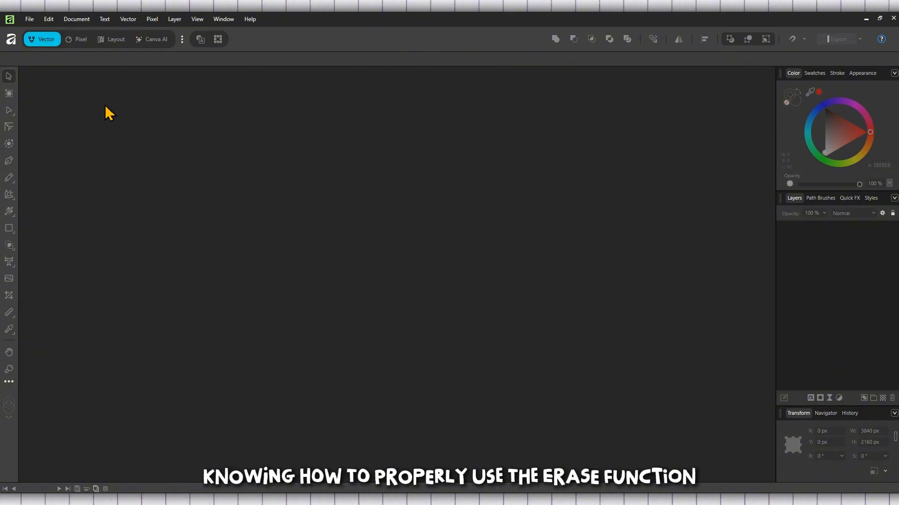
Step: Reopen the Spider-Man JPG from Downloads and accept its recovered version
left_click(29, 21)
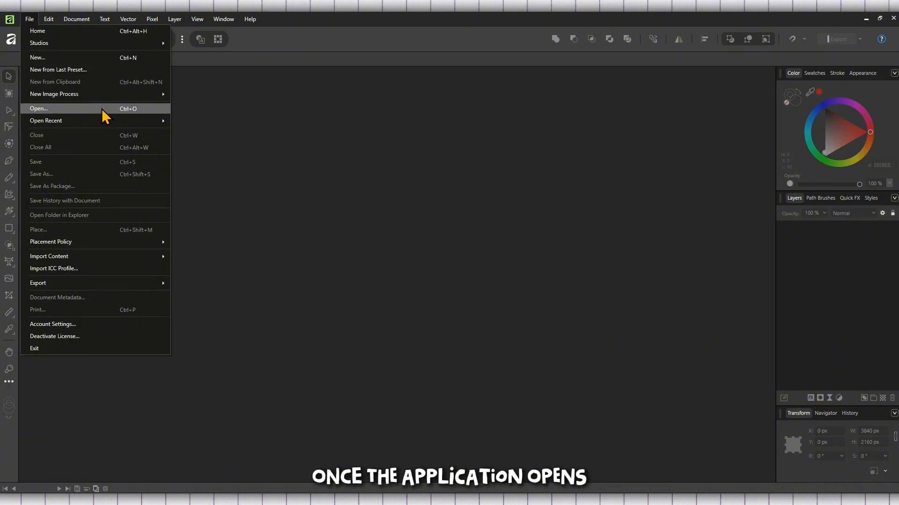
left_click(82, 108)
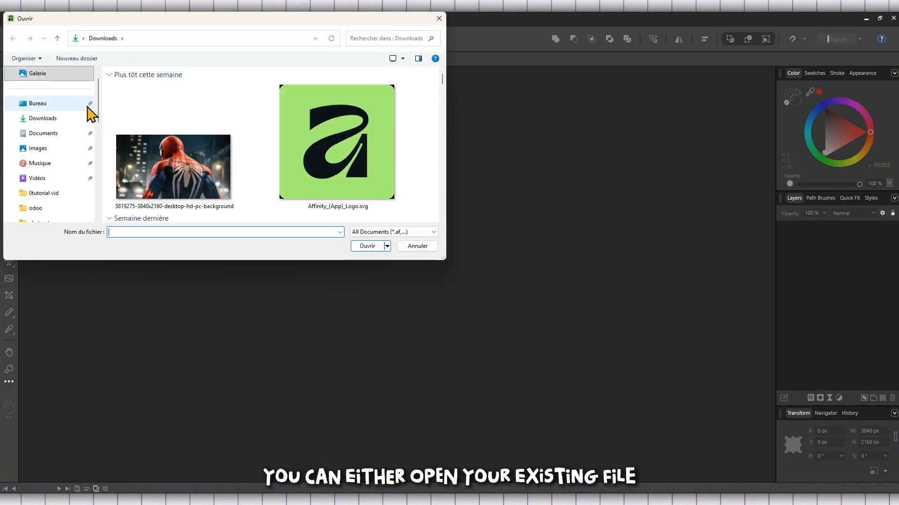
scroll(194, 156, "down", 3)
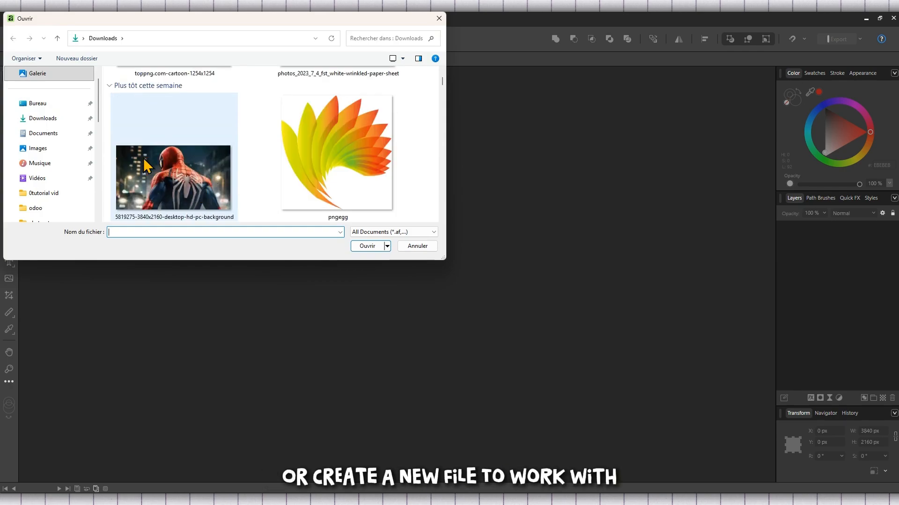
double_click(167, 171)
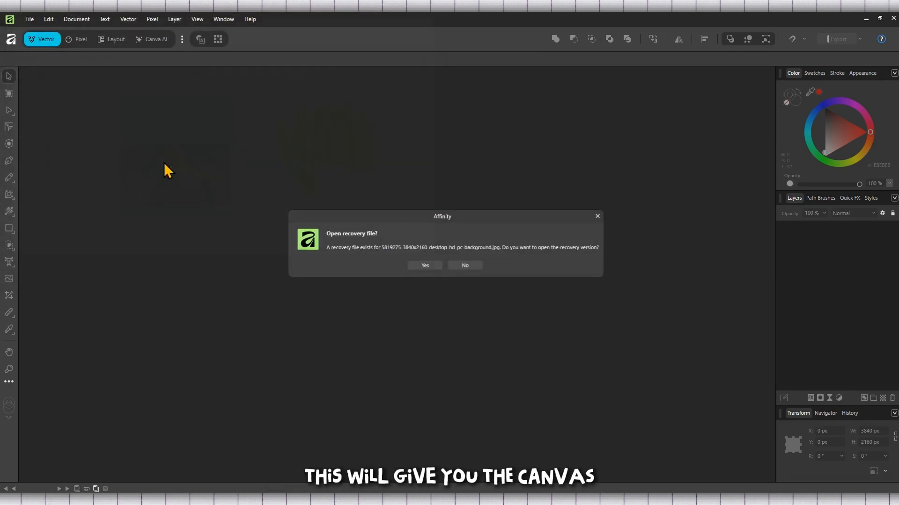
left_click(427, 266)
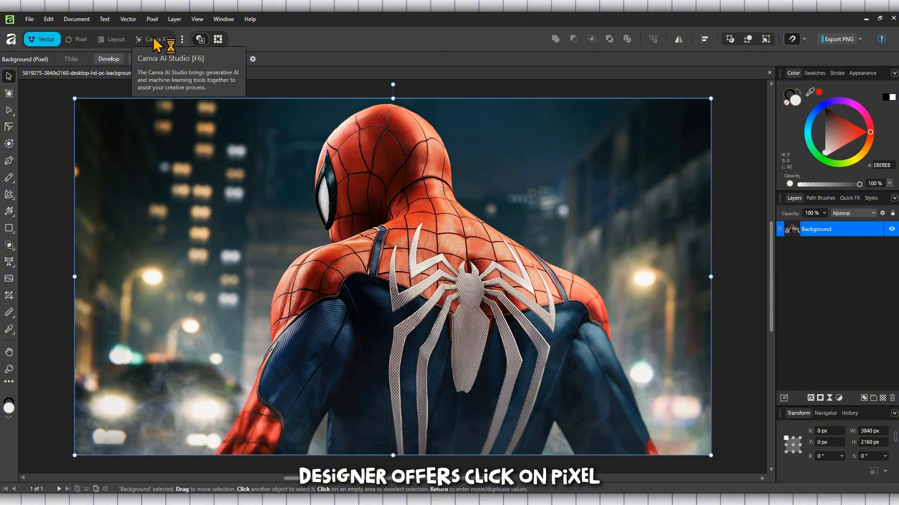
Step: Switch to the Pixel persona, returning to it after an accidental Layout switch
left_click(77, 41)
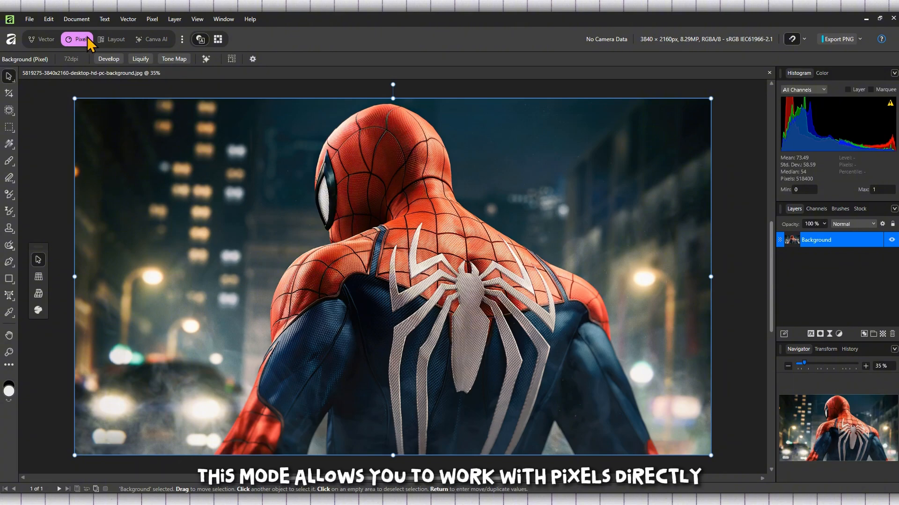
left_click(115, 39)
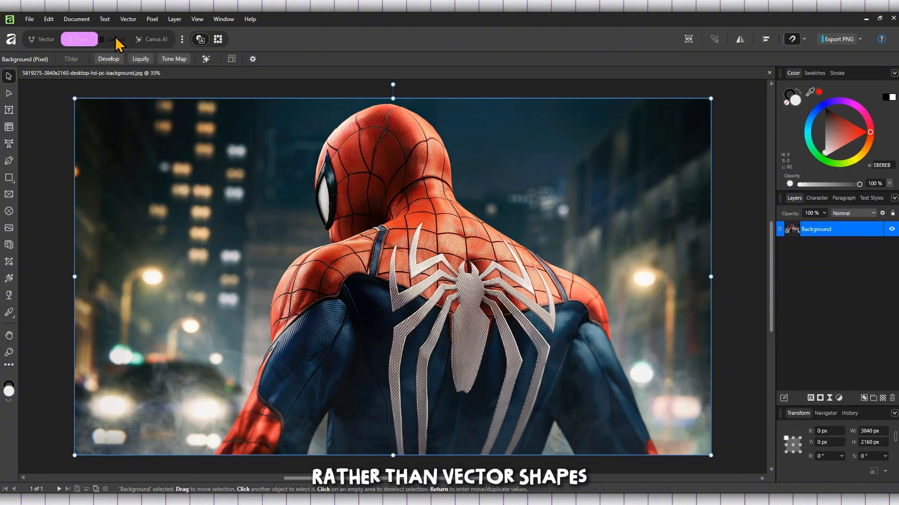
left_click(79, 40)
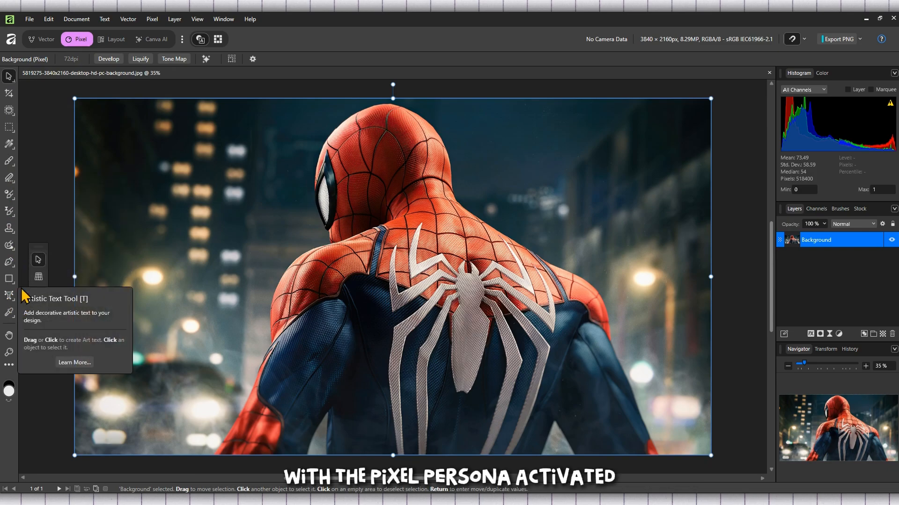
Step: Choose the Erase Brush Tool from the eraser tool group
right_click(8, 184)
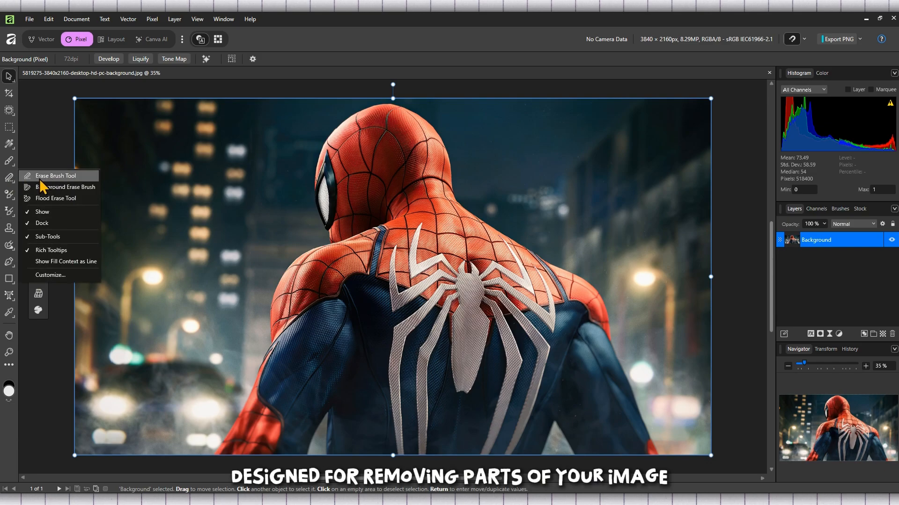
left_click(71, 176)
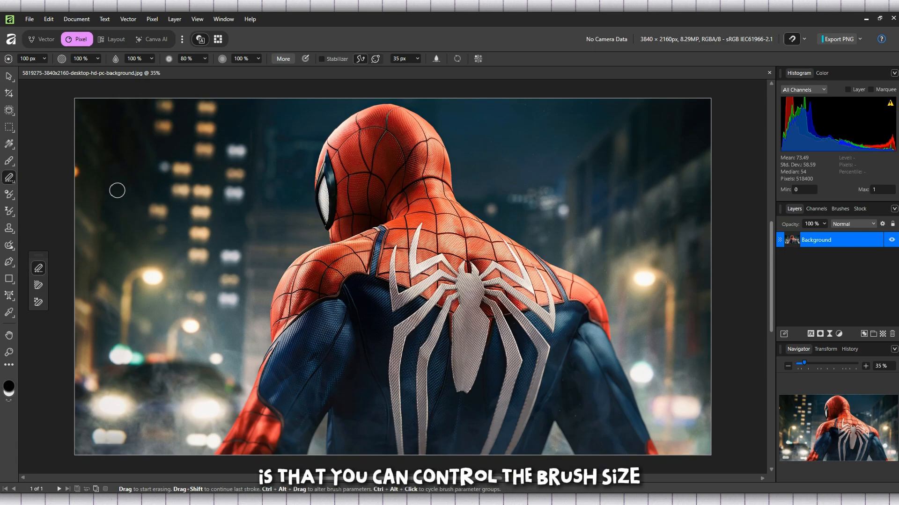
left_click(219, 165)
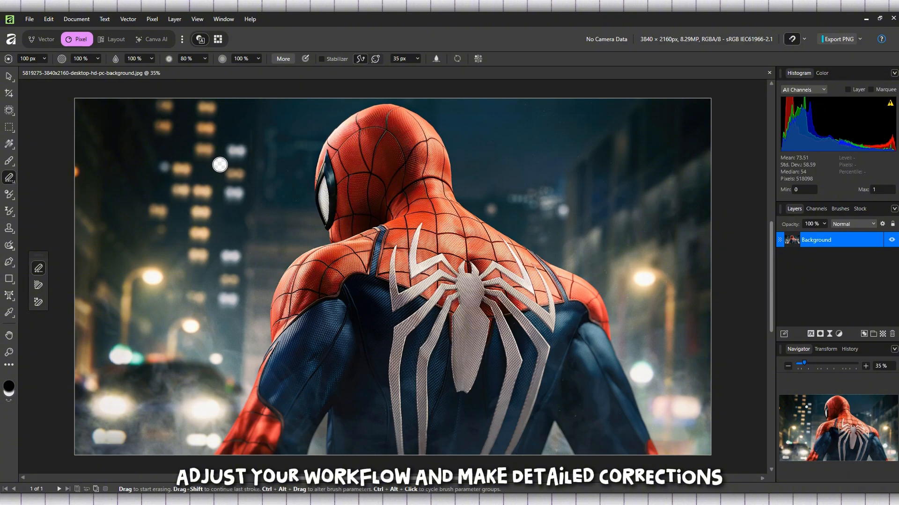
left_click(134, 168)
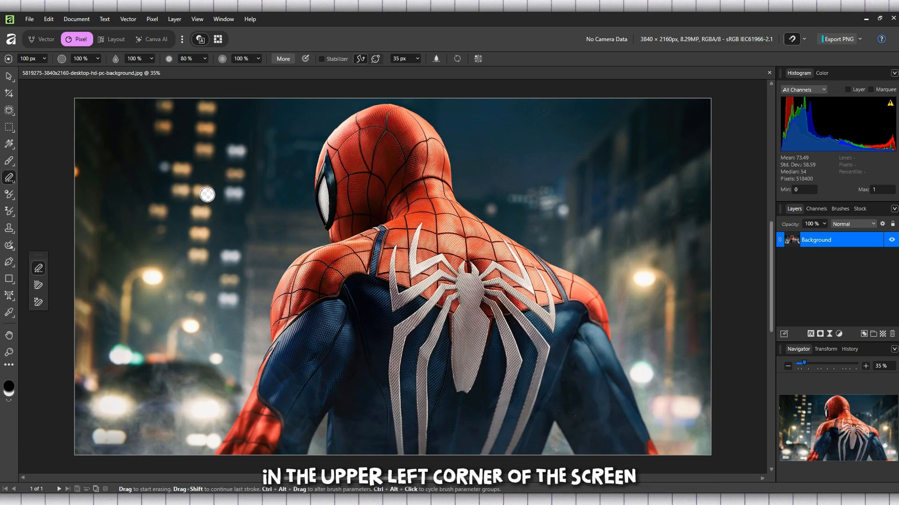
Step: Widen the eraser brush to 160.7 px with the Width slider
left_click(45, 59)
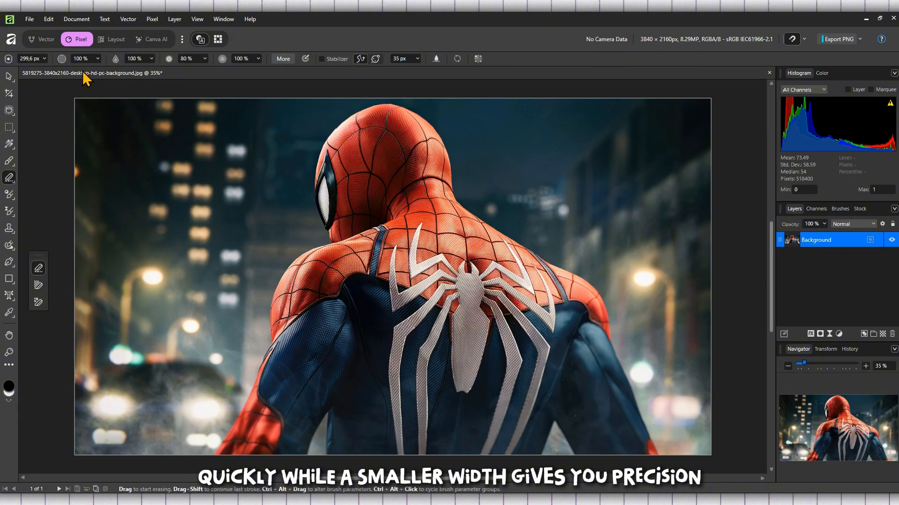
left_click(44, 59)
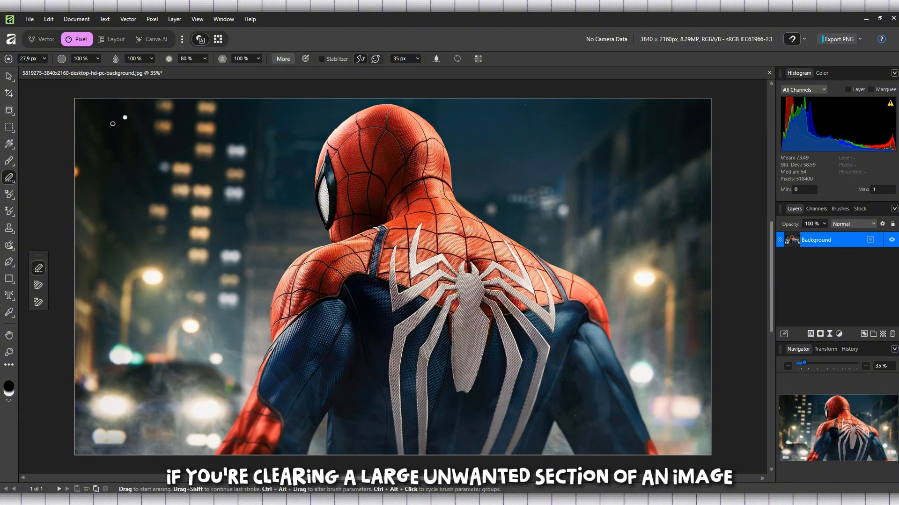
left_click(45, 60)
left_click_drag(50, 68, 61, 69)
left_click(45, 97)
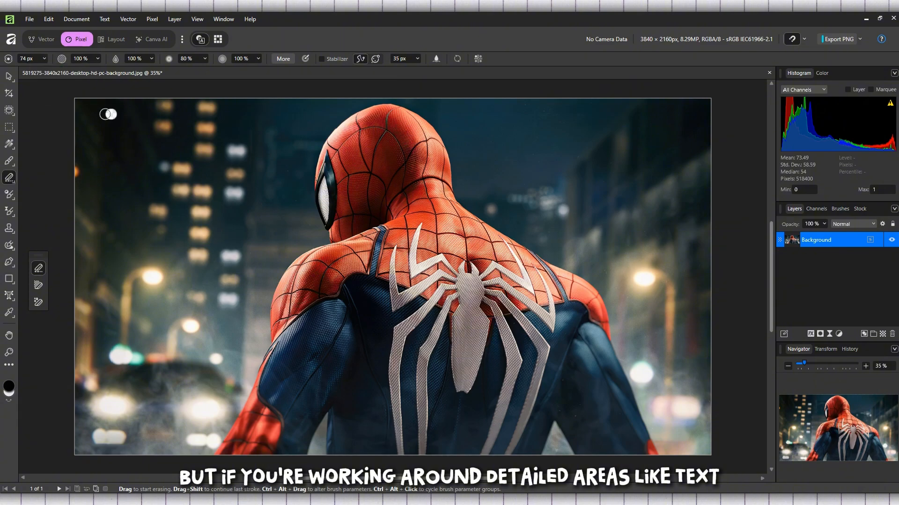
left_click(44, 59)
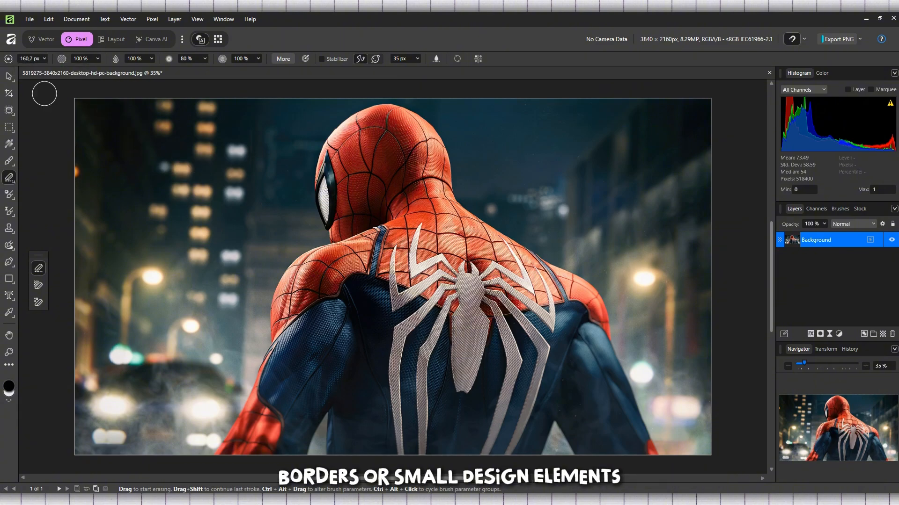
left_click(139, 145)
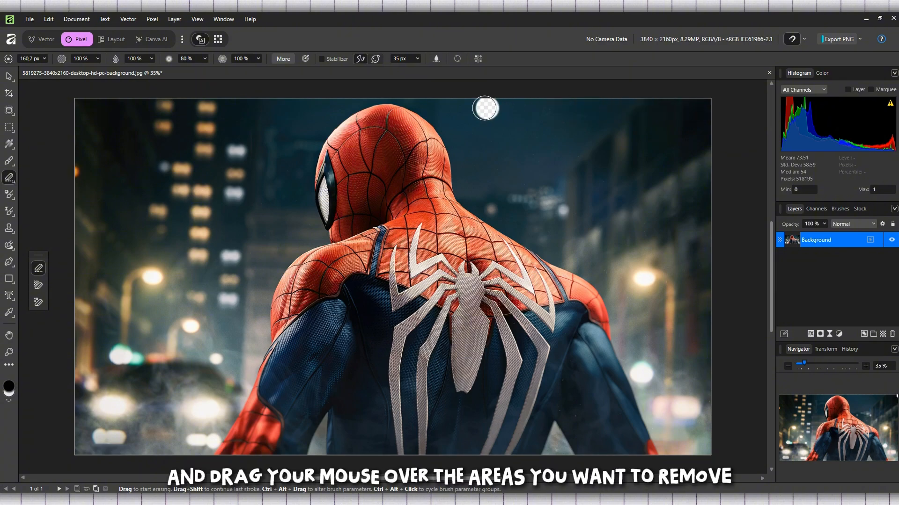
Step: Erase the city sky along the top, above and right of Spider-Man
mouse_move(484, 108)
left_mouse_down()
mouse_move(696, 102)
mouse_move(707, 117)
mouse_move(708, 149)
mouse_move(704, 119)
mouse_move(426, 101)
mouse_move(517, 125)
mouse_move(699, 130)
mouse_move(705, 154)
mouse_move(677, 143)
mouse_move(496, 137)
mouse_move(455, 117)
mouse_move(500, 195)
mouse_move(509, 195)
mouse_move(489, 142)
mouse_move(525, 204)
mouse_move(539, 154)
mouse_move(511, 173)
mouse_move(569, 190)
mouse_move(602, 159)
mouse_move(627, 163)
mouse_move(552, 180)
mouse_move(706, 182)
mouse_move(670, 178)
mouse_move(689, 171)
mouse_move(701, 193)
mouse_move(694, 203)
mouse_move(499, 204)
mouse_move(483, 196)
mouse_move(453, 118)
mouse_move(428, 100)
mouse_move(372, 88)
mouse_move(164, 120)
left_mouse_up()
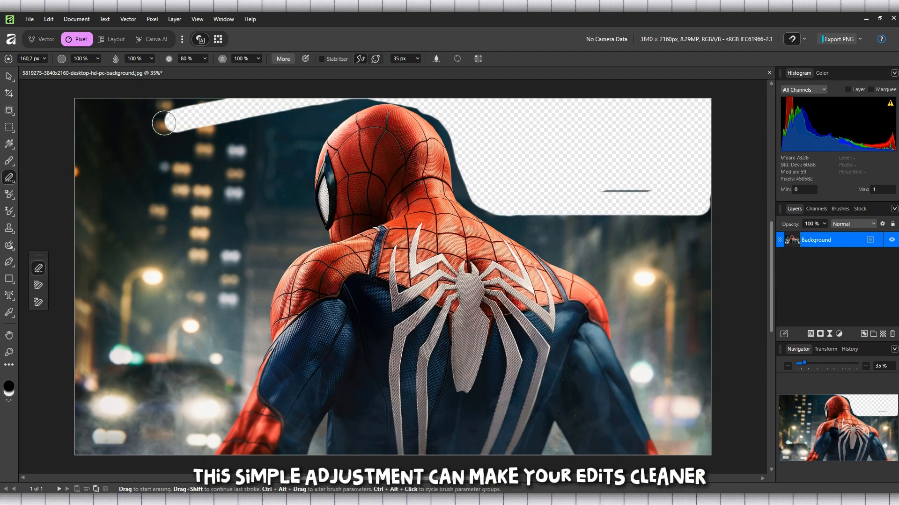
Step: Enlarge the eraser to 481.8 px and sweep away the top-left background
left_click(44, 59)
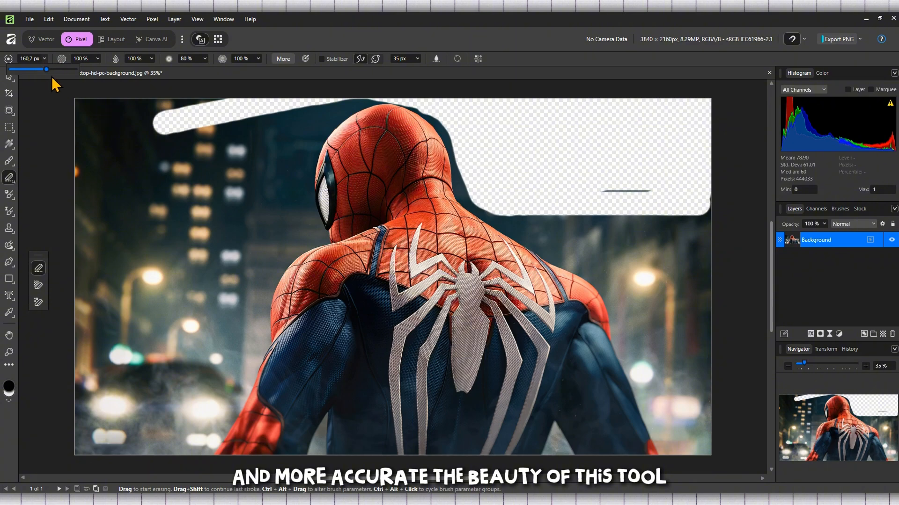
left_click_drag(52, 70, 57, 71)
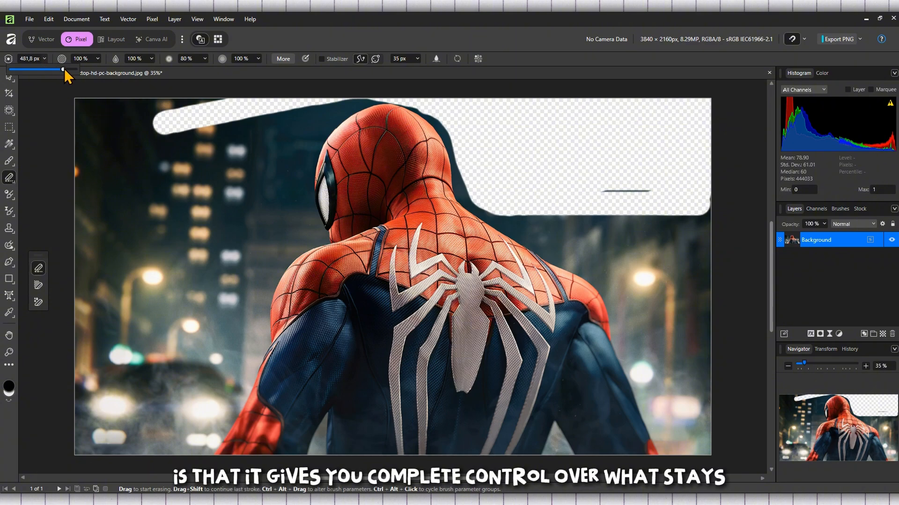
mouse_move(75, 135)
left_mouse_down()
mouse_move(255, 127)
mouse_move(299, 117)
mouse_move(264, 135)
mouse_move(204, 222)
mouse_move(205, 204)
mouse_move(156, 222)
mouse_move(192, 105)
mouse_move(85, 234)
mouse_move(109, 140)
mouse_move(130, 200)
mouse_move(99, 396)
mouse_move(109, 362)
mouse_move(83, 450)
mouse_move(180, 421)
mouse_move(199, 264)
mouse_move(138, 377)
mouse_move(173, 387)
mouse_move(212, 382)
mouse_move(228, 336)
mouse_move(233, 257)
mouse_move(270, 225)
mouse_move(270, 166)
left_mouse_up()
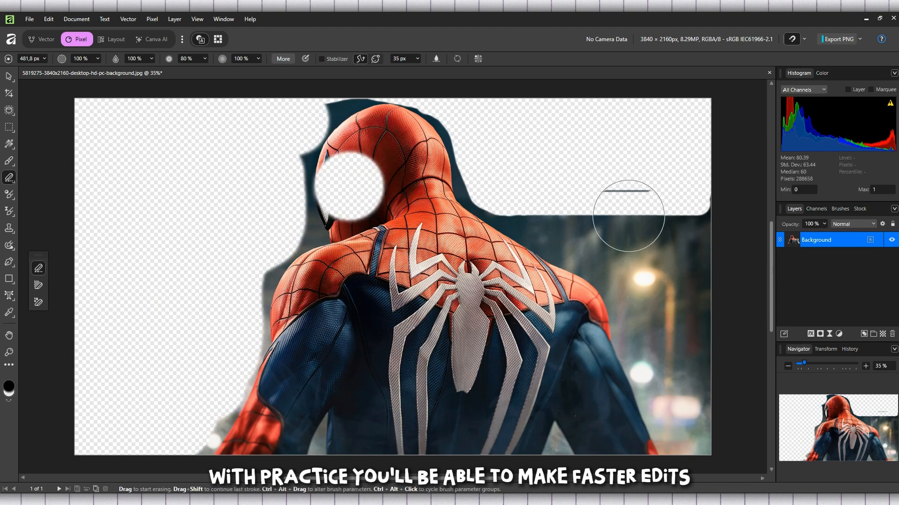
Step: Erase the dark background right of Spider-Man beside his shoulder
mouse_move(538, 201)
left_mouse_down()
mouse_move(627, 241)
mouse_move(621, 206)
mouse_move(694, 210)
left_mouse_up()
mouse_move(702, 378)
left_mouse_down()
mouse_move(698, 431)
mouse_move(661, 296)
mouse_move(622, 262)
mouse_move(579, 245)
left_mouse_up()
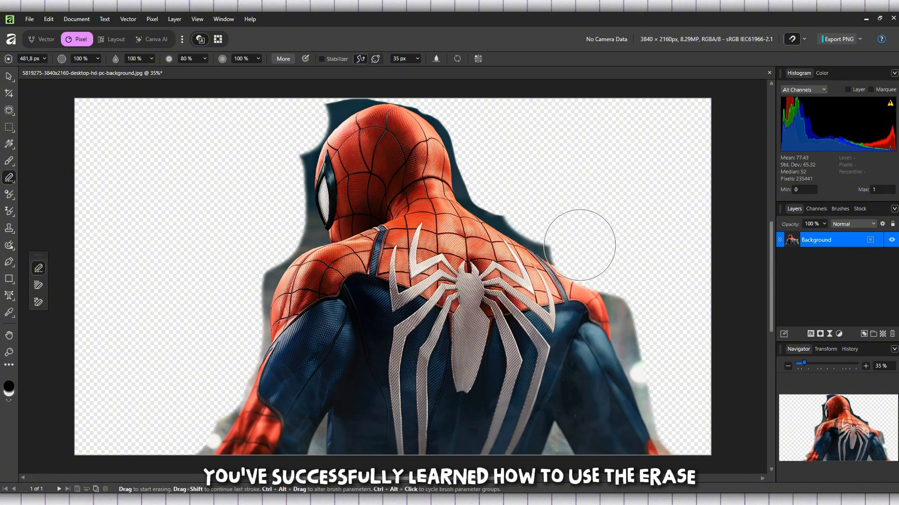
mouse_move(655, 234)
left_mouse_down()
mouse_move(638, 277)
mouse_move(641, 311)
mouse_move(685, 421)
left_mouse_up()
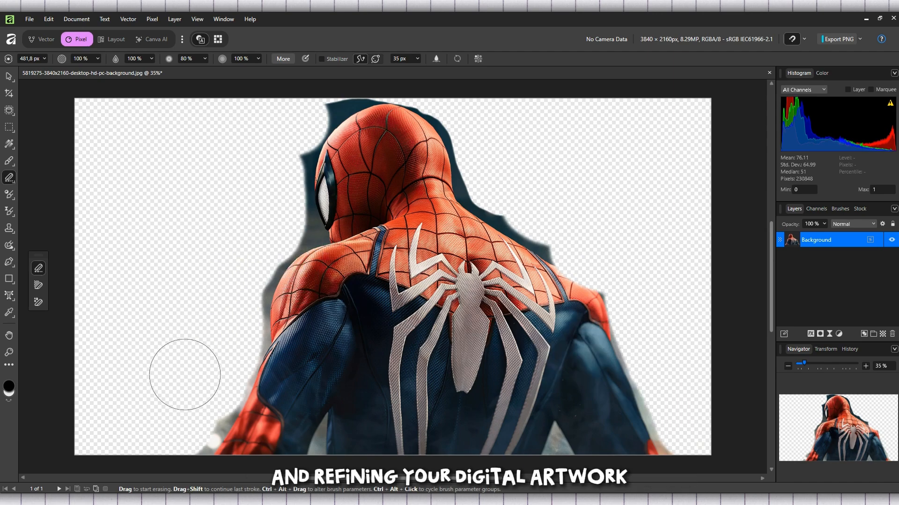
Step: Clean leftover background along the left arm and the head's left edge
mouse_move(186, 412)
left_mouse_down()
mouse_move(176, 430)
mouse_move(193, 419)
left_mouse_up()
left_click_drag(227, 316, 235, 296)
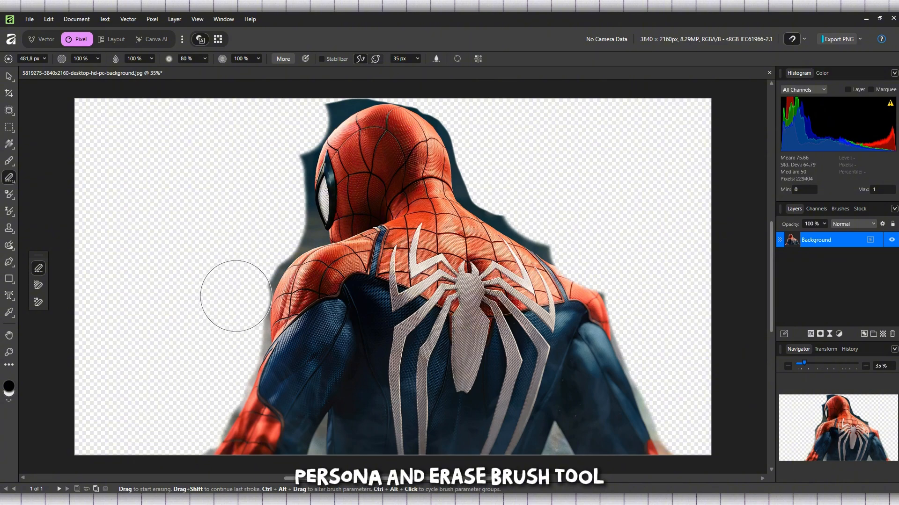
mouse_move(253, 246)
left_mouse_down()
mouse_move(276, 225)
mouse_move(275, 156)
left_mouse_up()
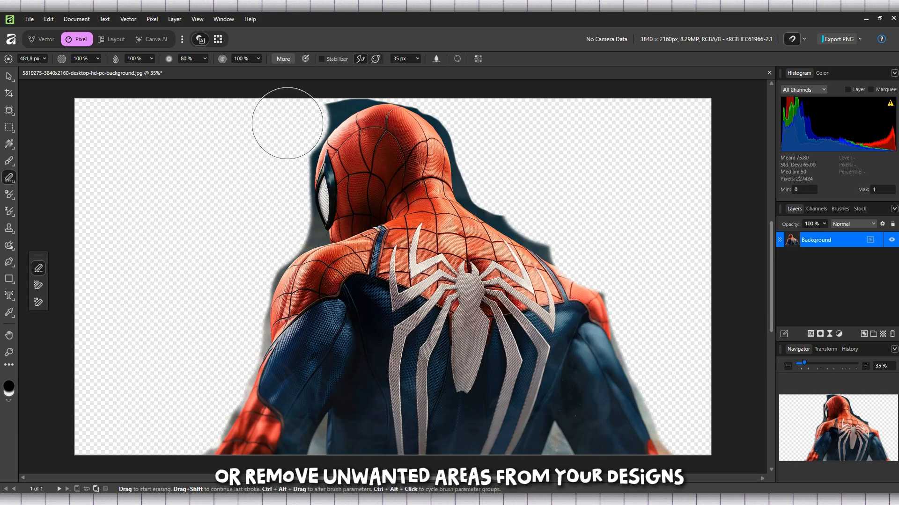